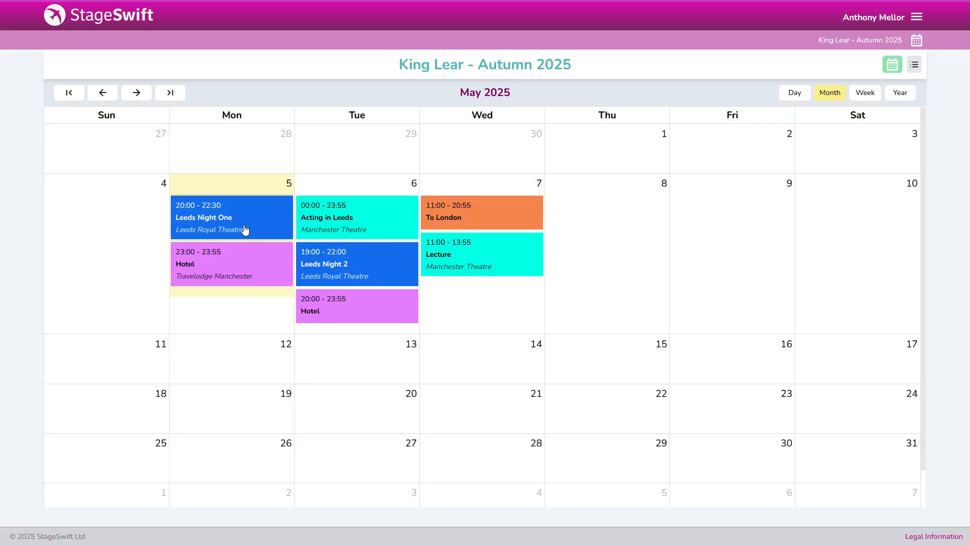
Step: Review the details of the Leeds Night One performance on 5 May, then close the event
{"action": "left_click", "coordinate": [231, 222]}
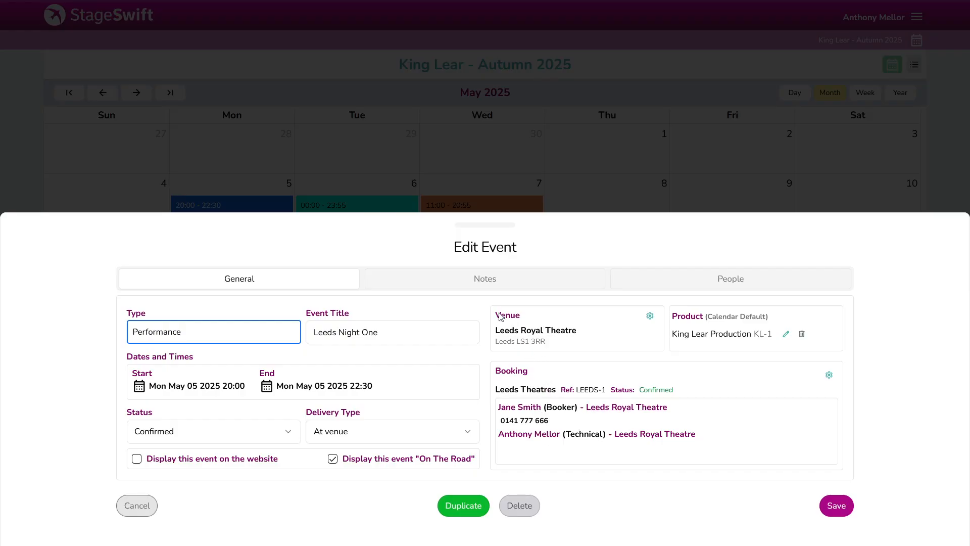
{"action": "left_click", "coordinate": [347, 158]}
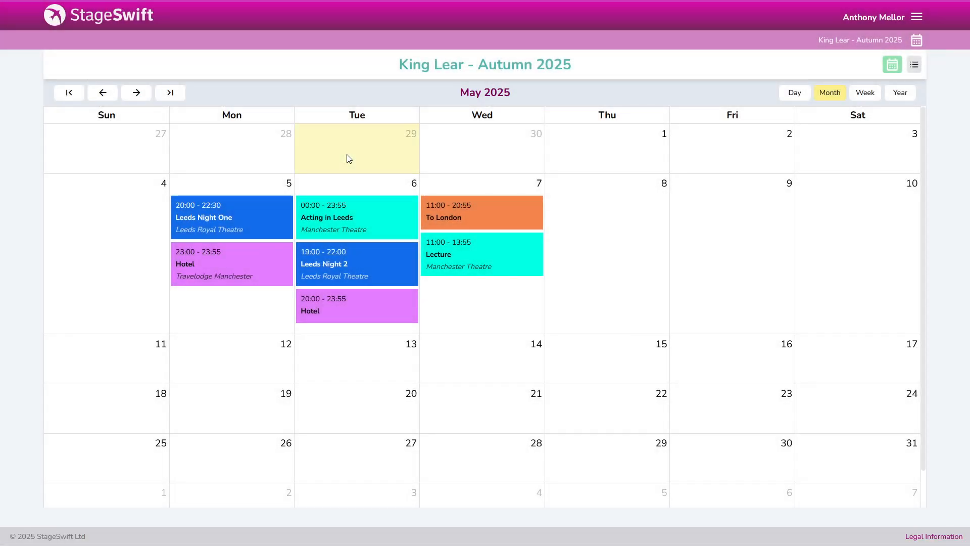
{"action": "left_click", "coordinate": [917, 18]}
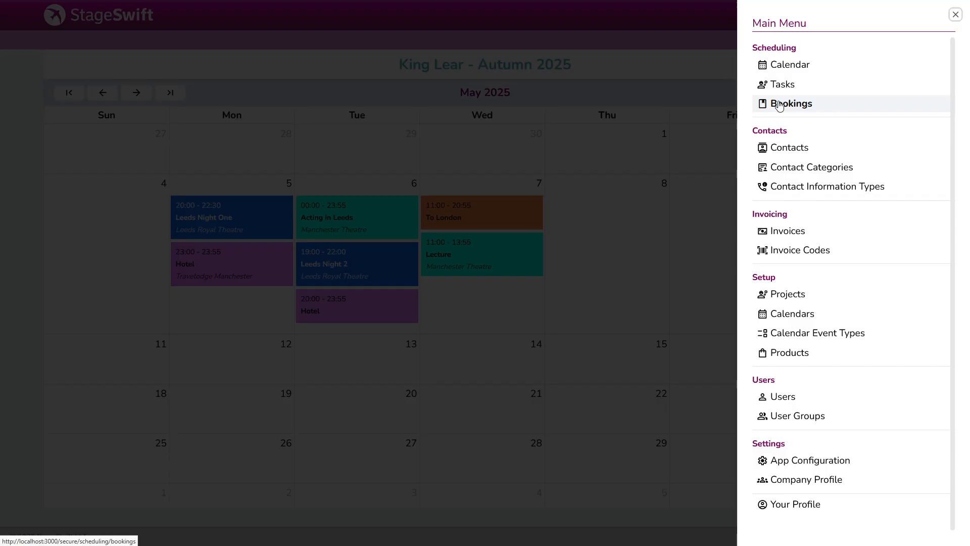
{"action": "left_click", "coordinate": [678, 43]}
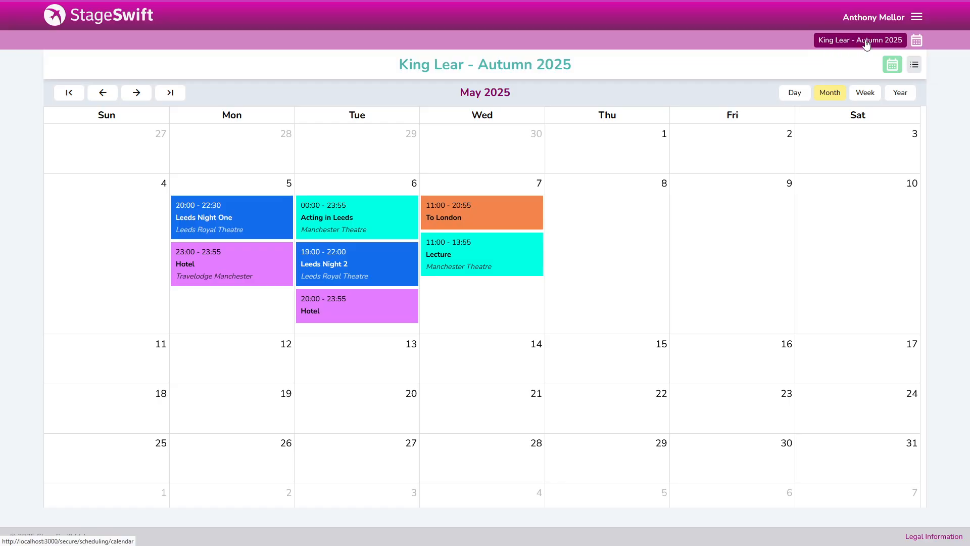
{"action": "left_click", "coordinate": [916, 41]}
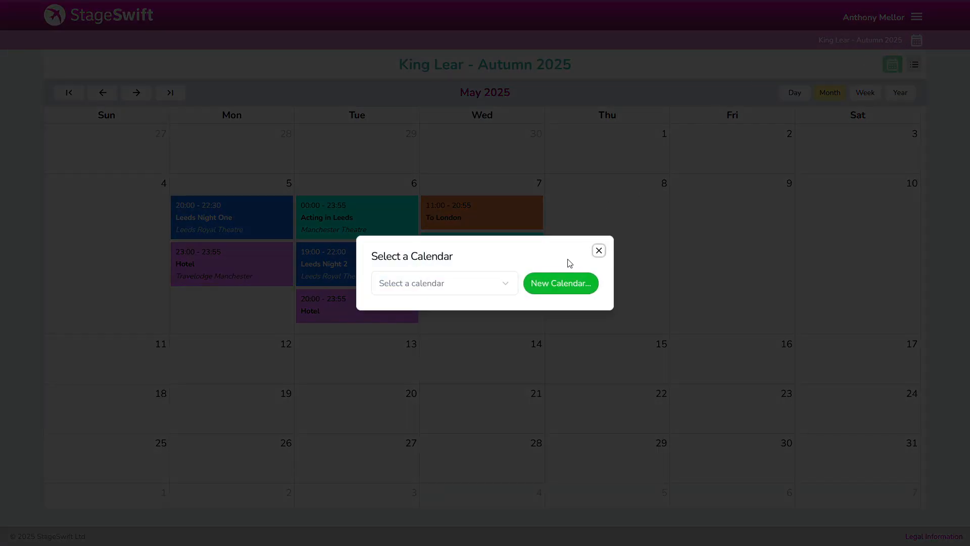
{"action": "left_click", "coordinate": [599, 251]}
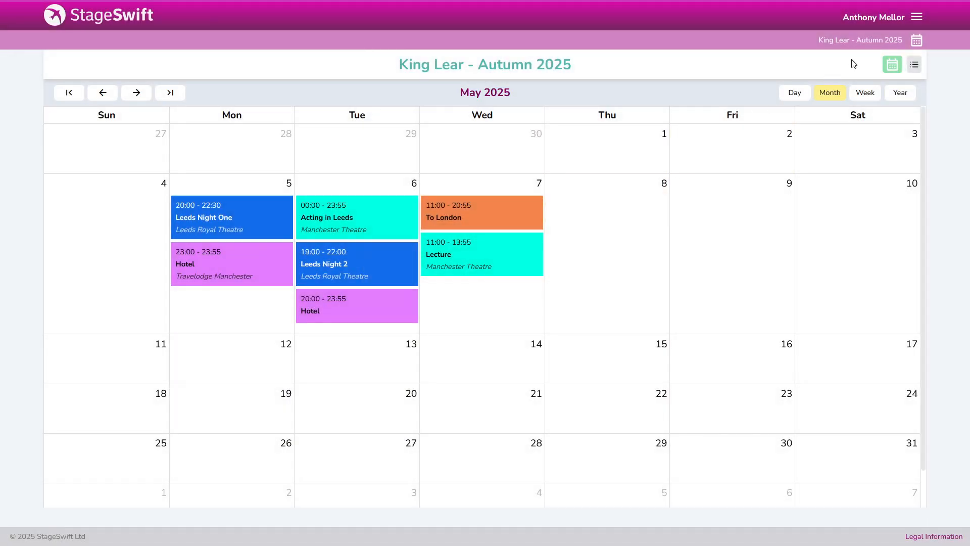
Step: Go to the Bookings page
{"action": "left_click", "coordinate": [916, 17]}
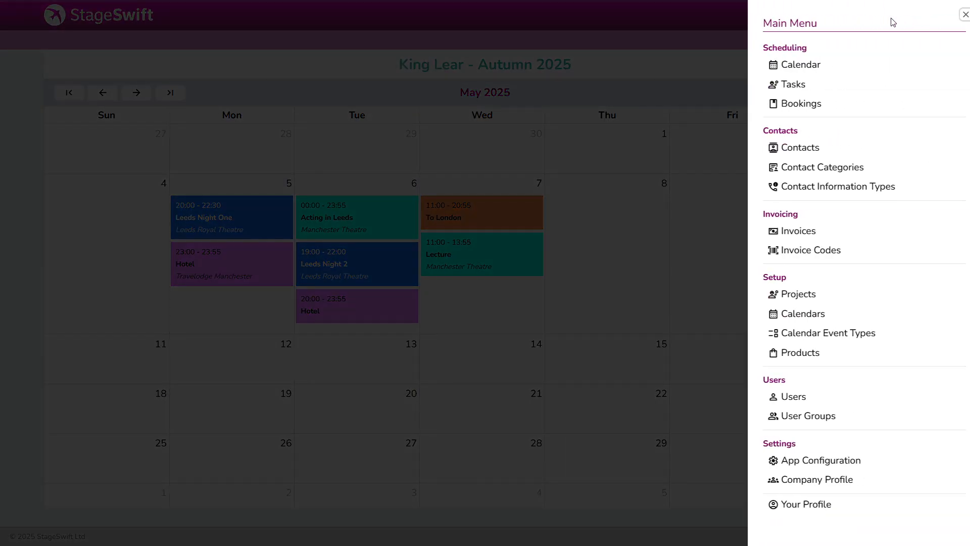
{"action": "left_click", "coordinate": [783, 106]}
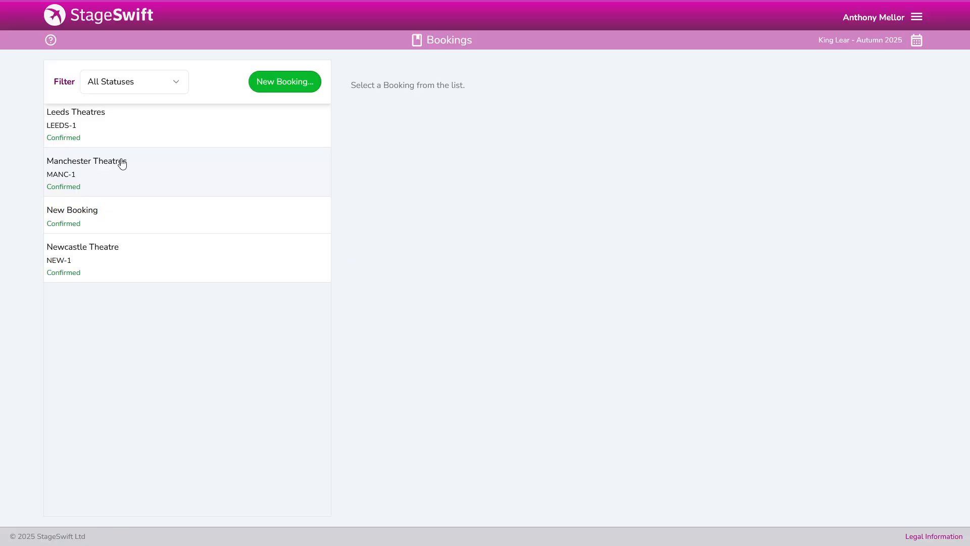
Step: View the status filter options and the empty new-booking form without creating a booking
{"action": "left_click", "coordinate": [175, 83]}
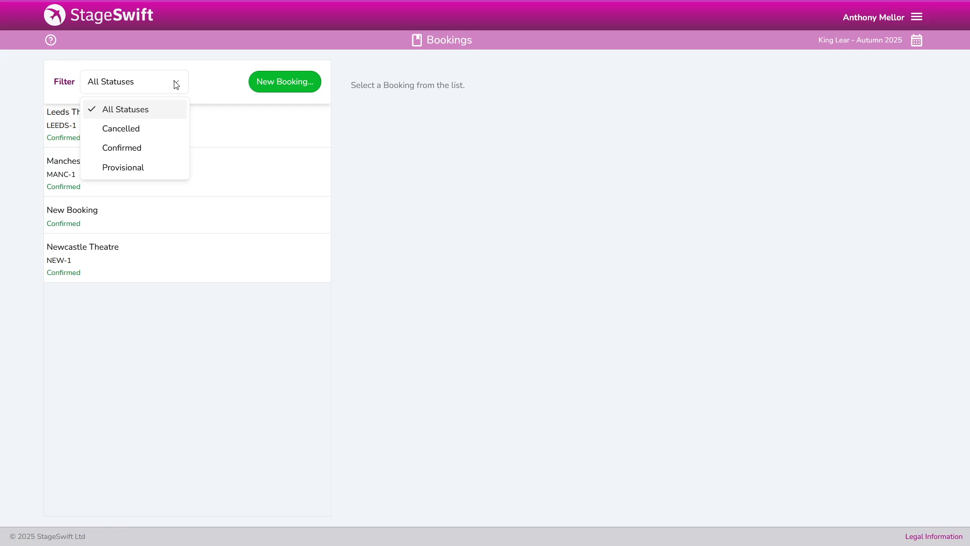
{"action": "left_click", "coordinate": [202, 76]}
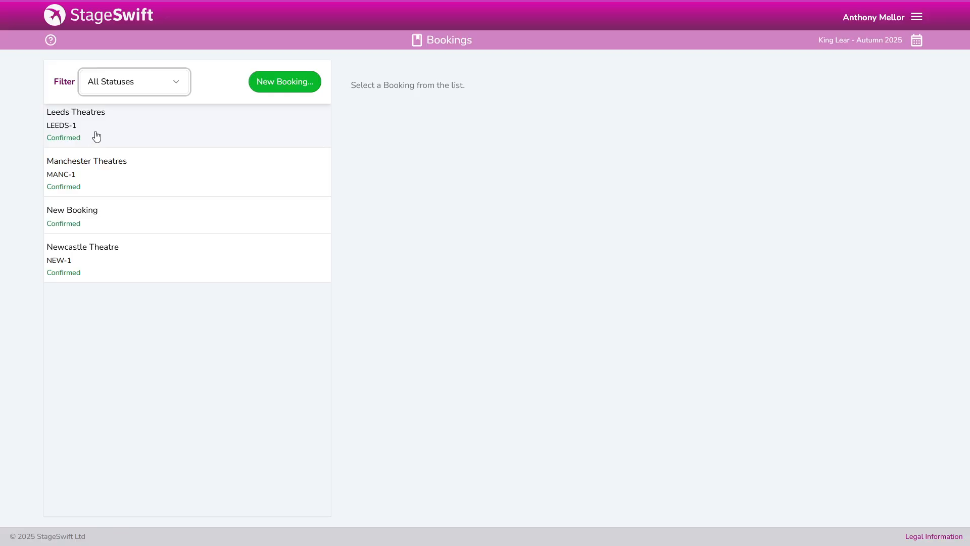
{"action": "left_click", "coordinate": [286, 86]}
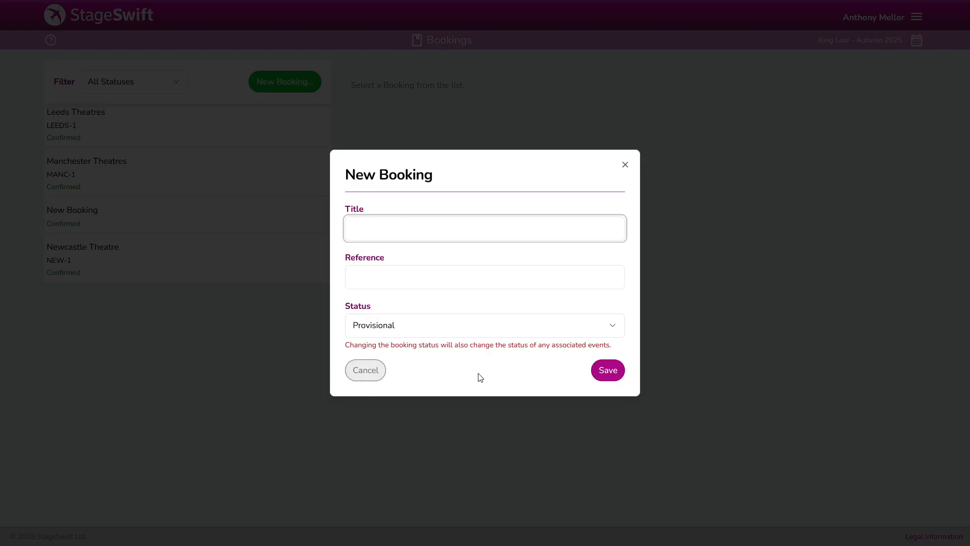
{"action": "left_click", "coordinate": [368, 372]}
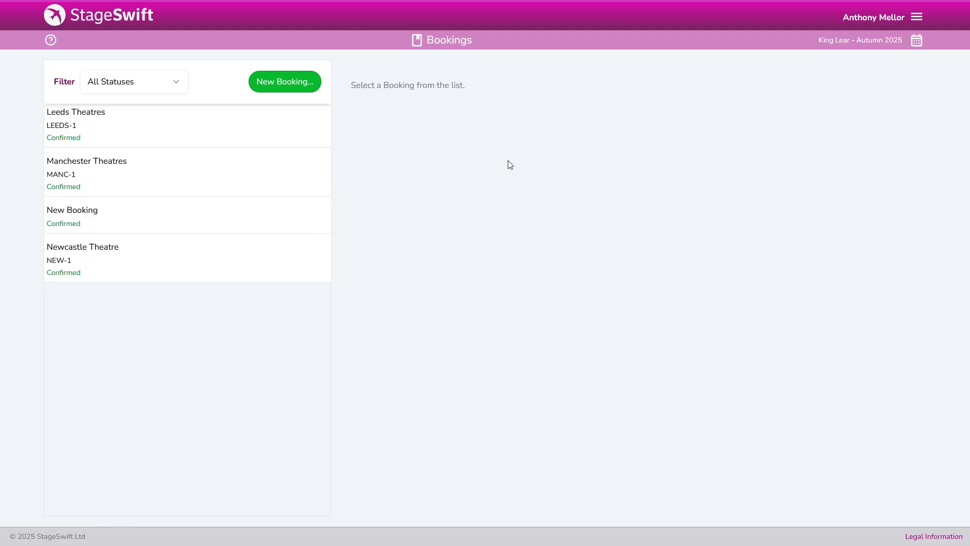
Step: Open the Leeds Theatres booking and review its title, reference and status options
{"action": "left_click", "coordinate": [81, 120]}
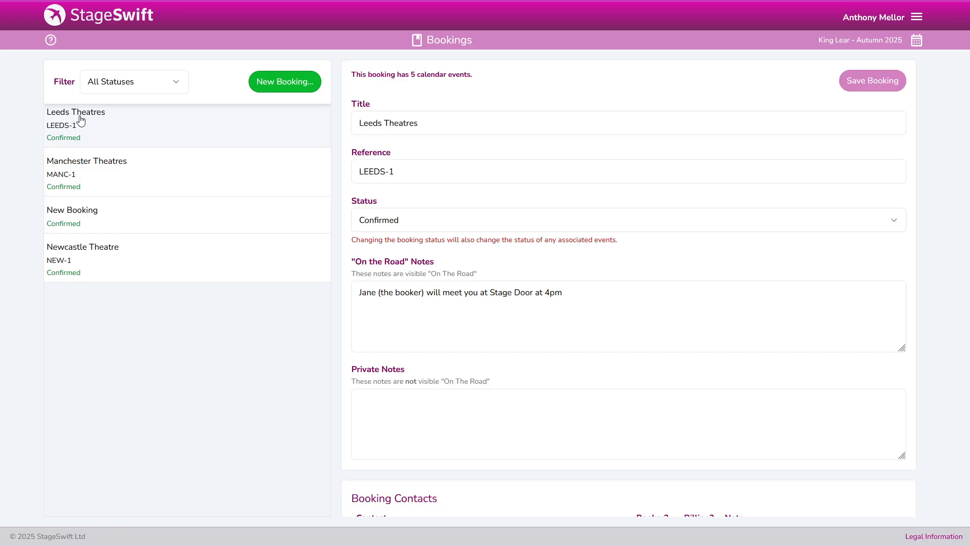
{"action": "scroll", "coordinate": [525, 151], "scroll_direction": "down", "scroll_amount": 5}
{"action": "scroll", "coordinate": [528, 153], "scroll_direction": "up", "scroll_amount": 6}
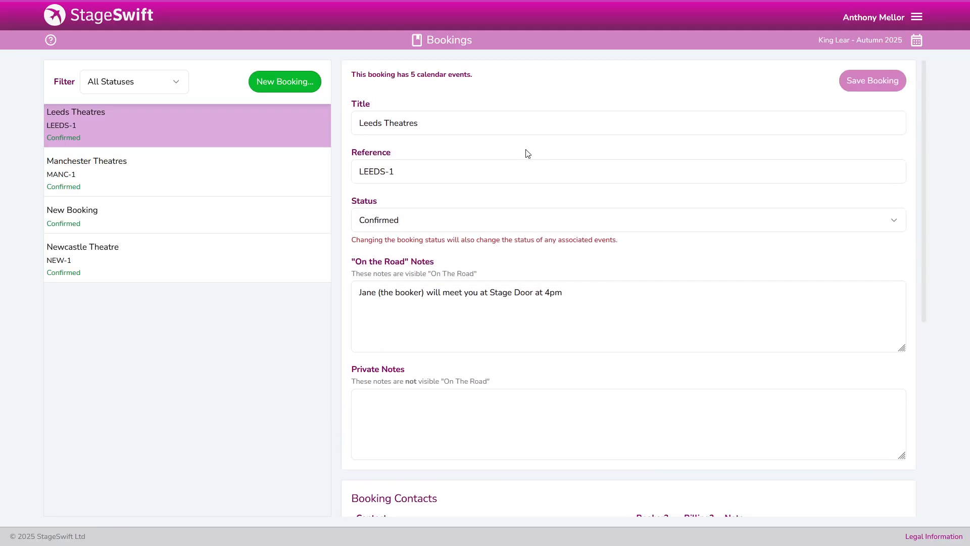
{"action": "left_click", "coordinate": [443, 118]}
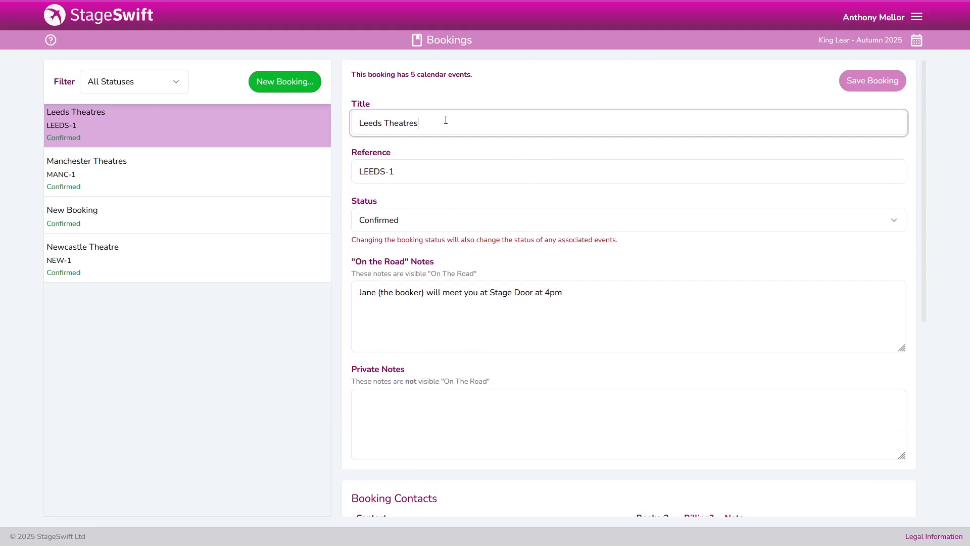
{"action": "left_click", "coordinate": [408, 174]}
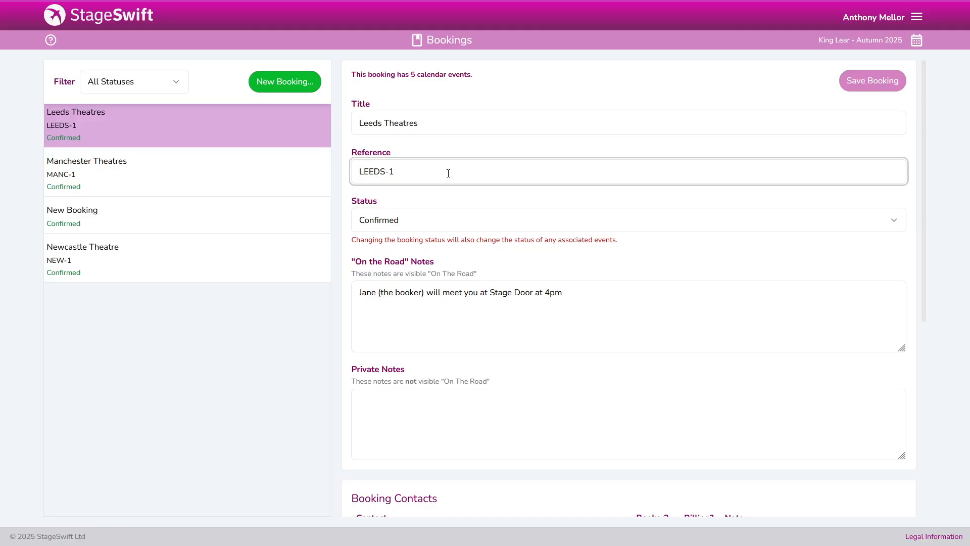
{"action": "left_click", "coordinate": [427, 228]}
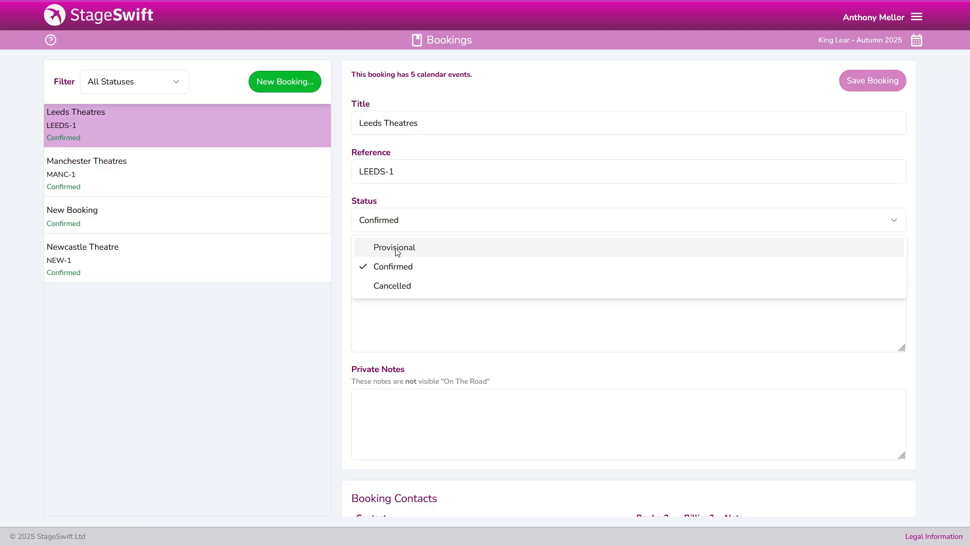
{"action": "left_click", "coordinate": [410, 200]}
Step: Examine the booking's "On the Road" notes, private notes and the notes beside its contacts
{"action": "scroll", "coordinate": [427, 262], "scroll_direction": "down", "scroll_amount": 3}
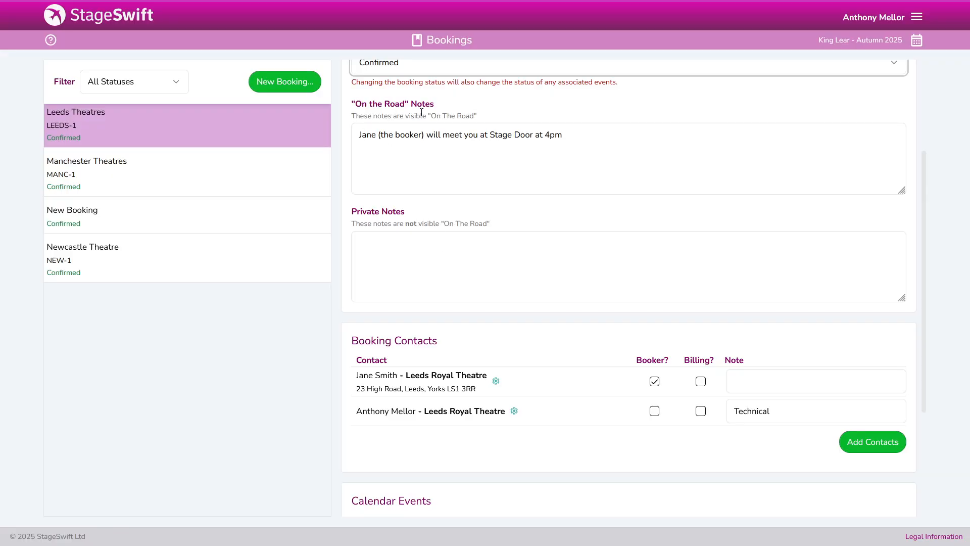
{"action": "left_click", "coordinate": [588, 135]}
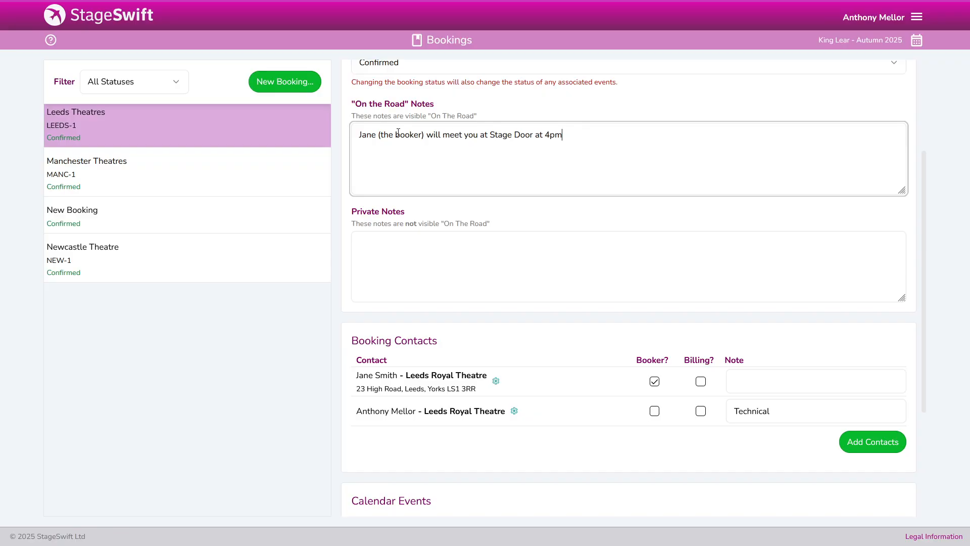
{"action": "scroll", "coordinate": [454, 219], "scroll_direction": "down", "scroll_amount": 3}
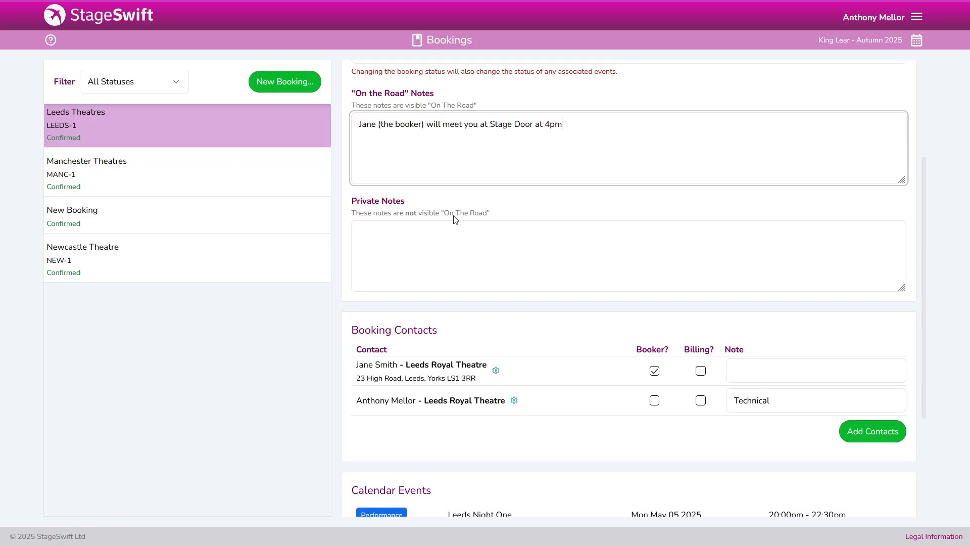
{"action": "left_click", "coordinate": [519, 191]}
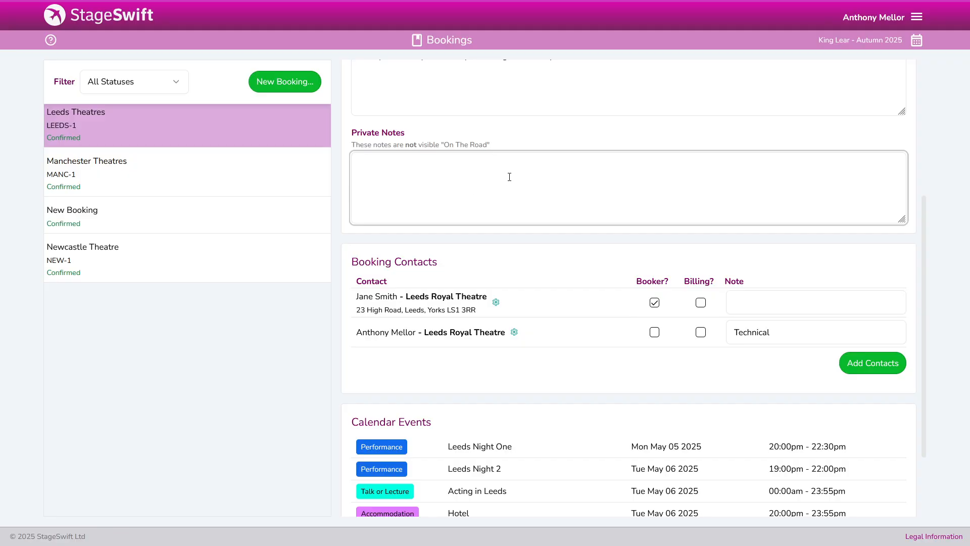
{"action": "scroll", "coordinate": [509, 177], "scroll_direction": "down", "scroll_amount": 3}
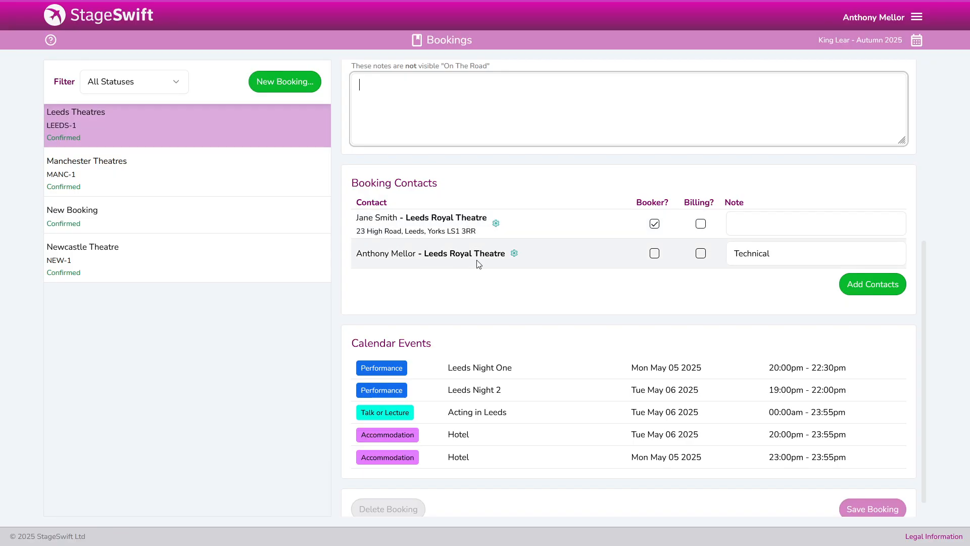
{"action": "double_click", "coordinate": [778, 255]}
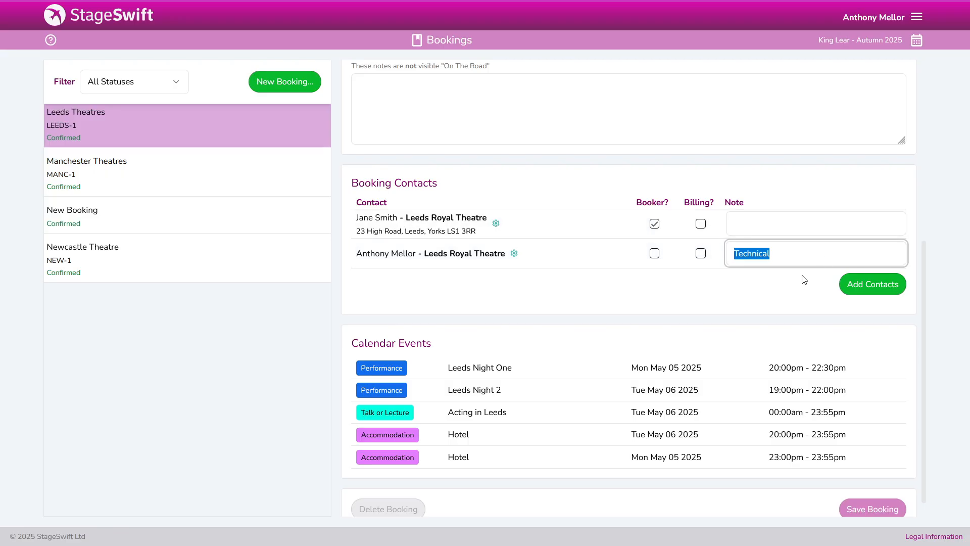
Step: Search the available contacts by first name and add the matching person to the booking contacts
{"action": "left_click", "coordinate": [863, 290]}
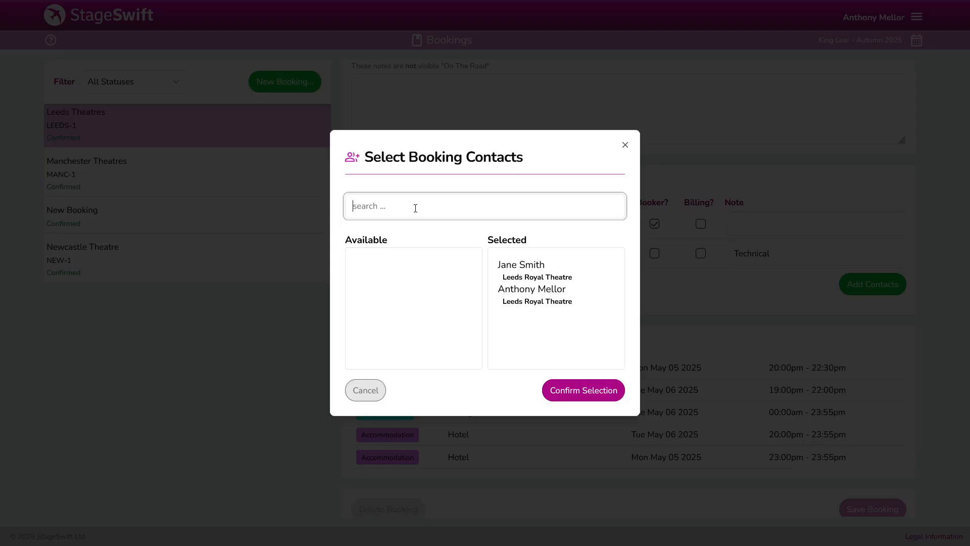
{"action": "type", "text": "Bill"}
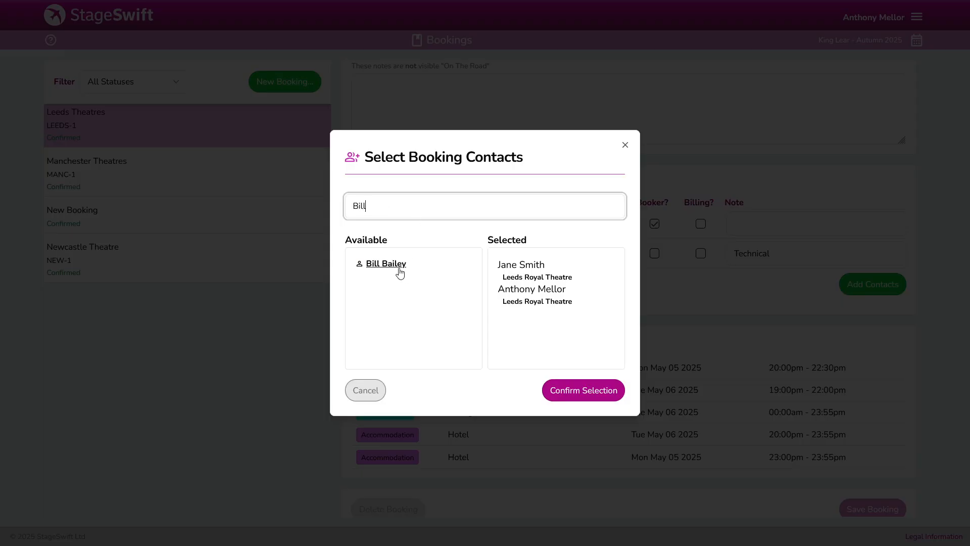
{"action": "left_click", "coordinate": [400, 273]}
{"action": "left_click", "coordinate": [574, 394]}
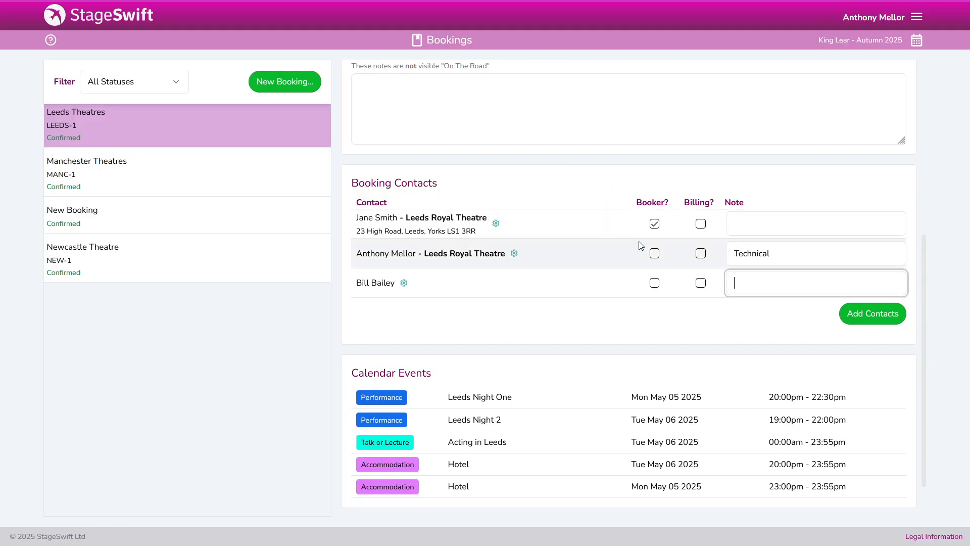
Step: Mark the technical contact for billing and assign the Leeds Royal Theatre (Main Building) billing address to them
{"action": "left_click", "coordinate": [701, 253]}
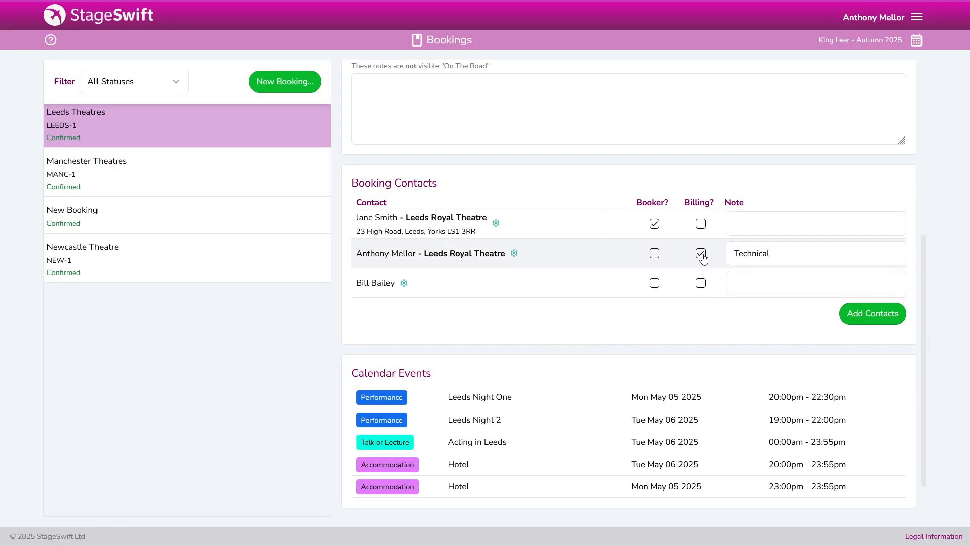
{"action": "left_click", "coordinate": [514, 256]}
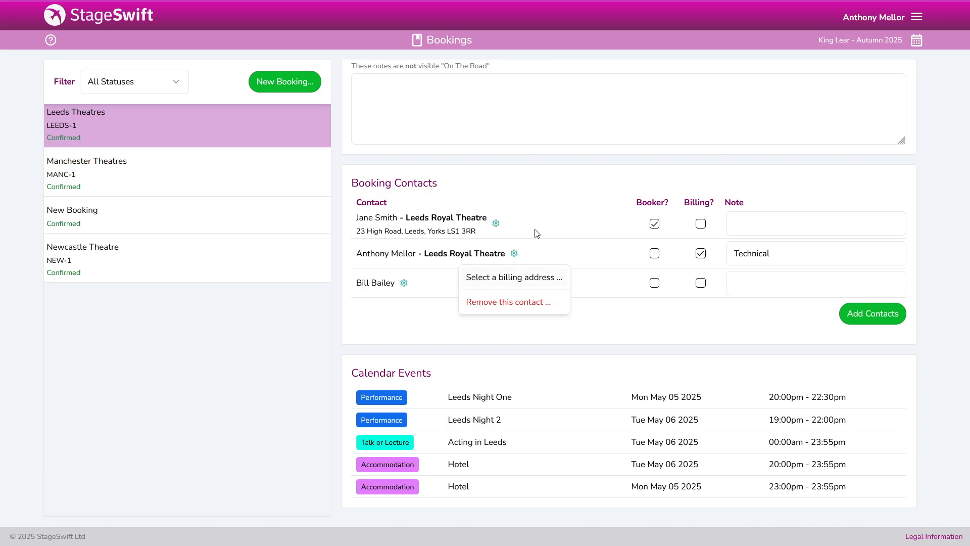
{"action": "left_click", "coordinate": [529, 187]}
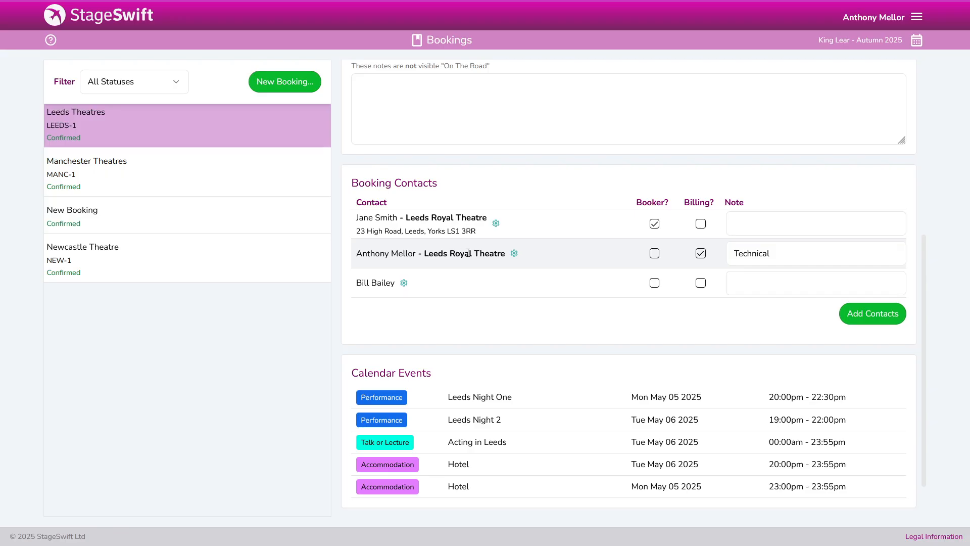
{"action": "left_click", "coordinate": [513, 253]}
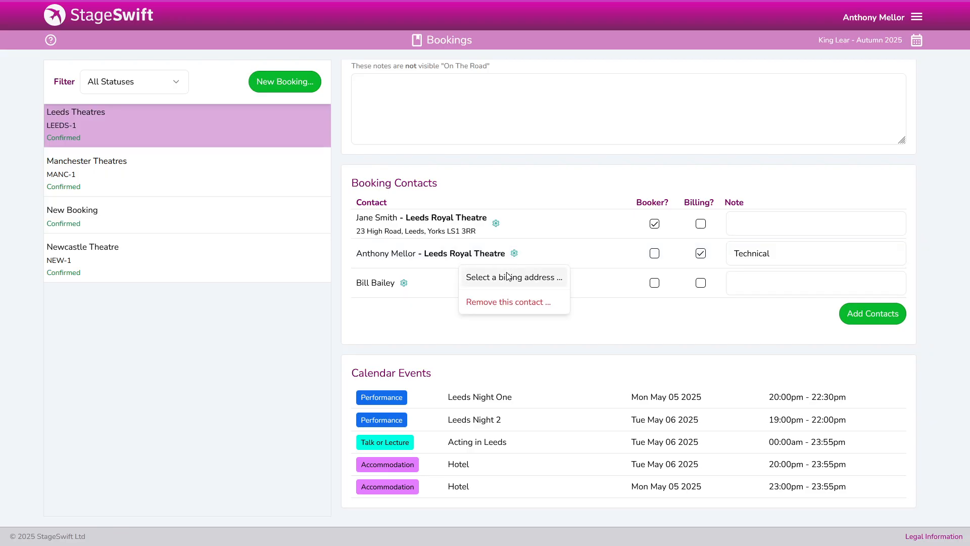
{"action": "left_click", "coordinate": [509, 277]}
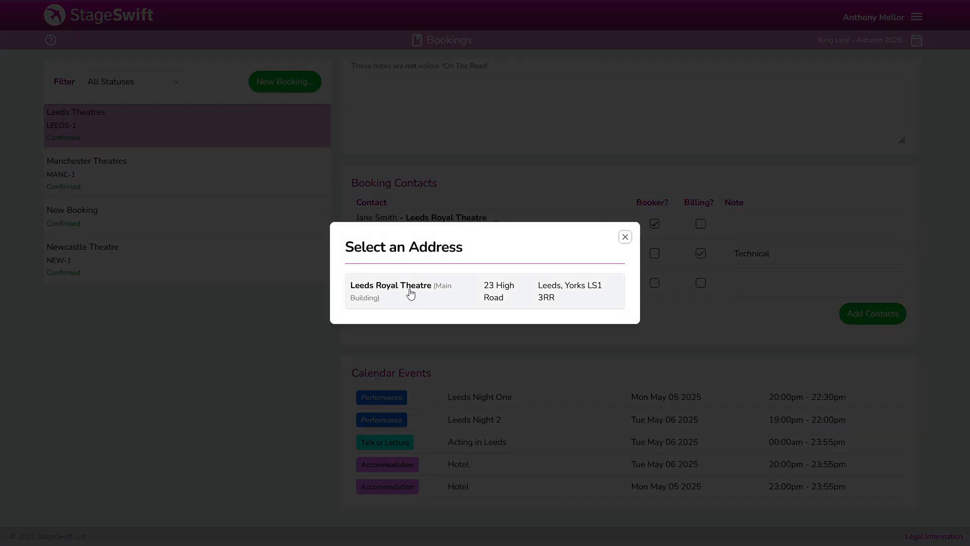
{"action": "left_click", "coordinate": [504, 291]}
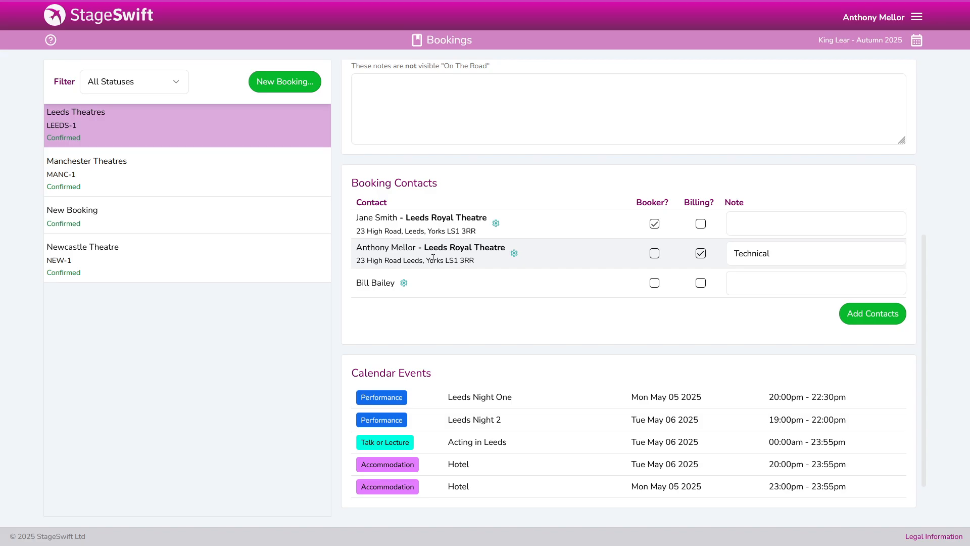
{"action": "left_click_drag", "start_coordinate": [356, 261], "coordinate": [473, 265]}
{"action": "left_click", "coordinate": [578, 222]}
Step: Remove the contact without an organisation from the Leeds Theatres booking
{"action": "left_click", "coordinate": [403, 283]}
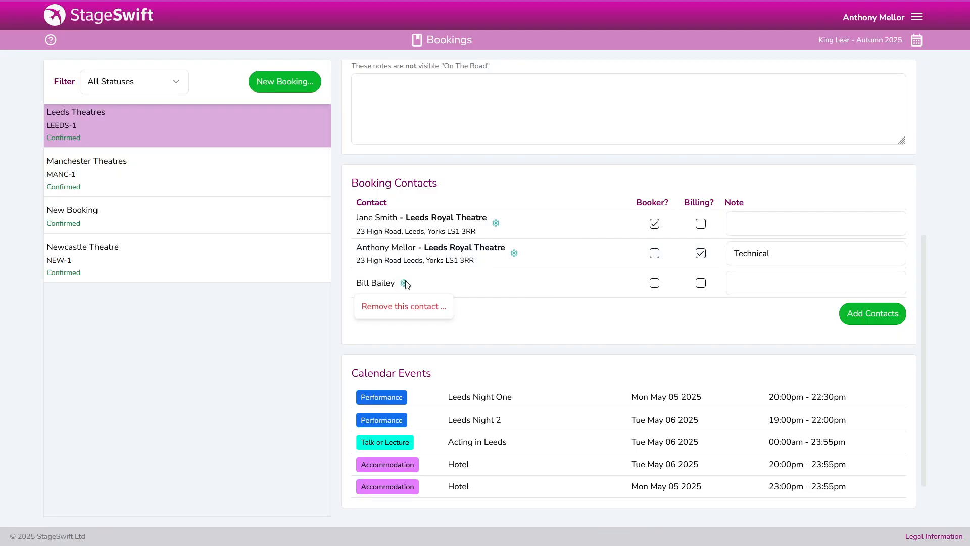
{"action": "left_click", "coordinate": [423, 307]}
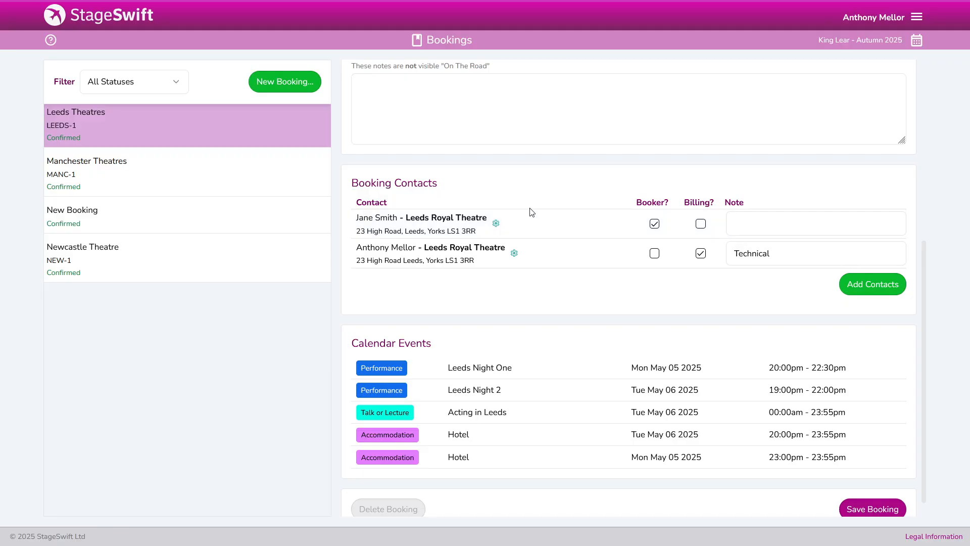
{"action": "scroll", "coordinate": [553, 213], "scroll_direction": "down", "scroll_amount": 1}
{"action": "scroll", "coordinate": [552, 223], "scroll_direction": "up", "scroll_amount": 2}
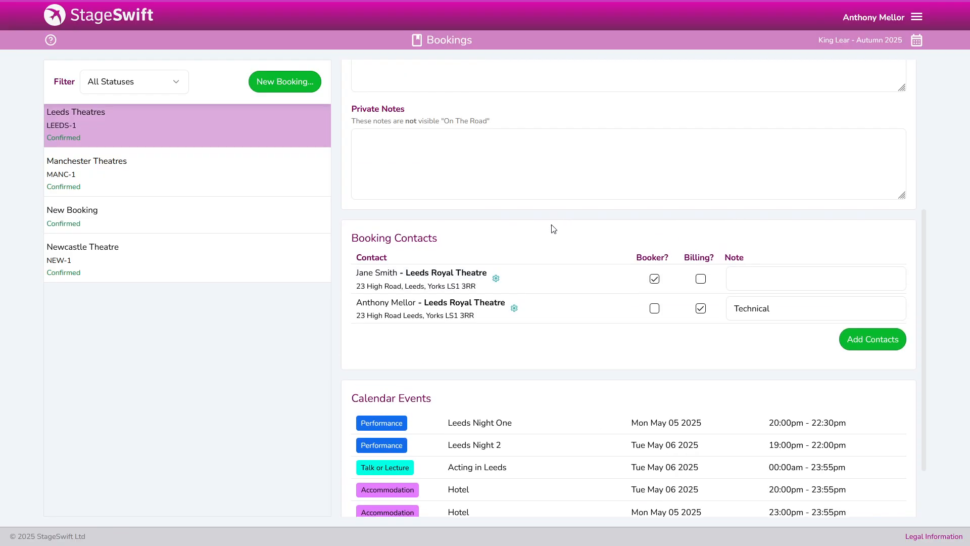
Step: Set the Leeds Theatres booking's status to Provisional and save the booking with its updated contacts
{"action": "scroll", "coordinate": [555, 272], "scroll_direction": "down", "scroll_amount": 2}
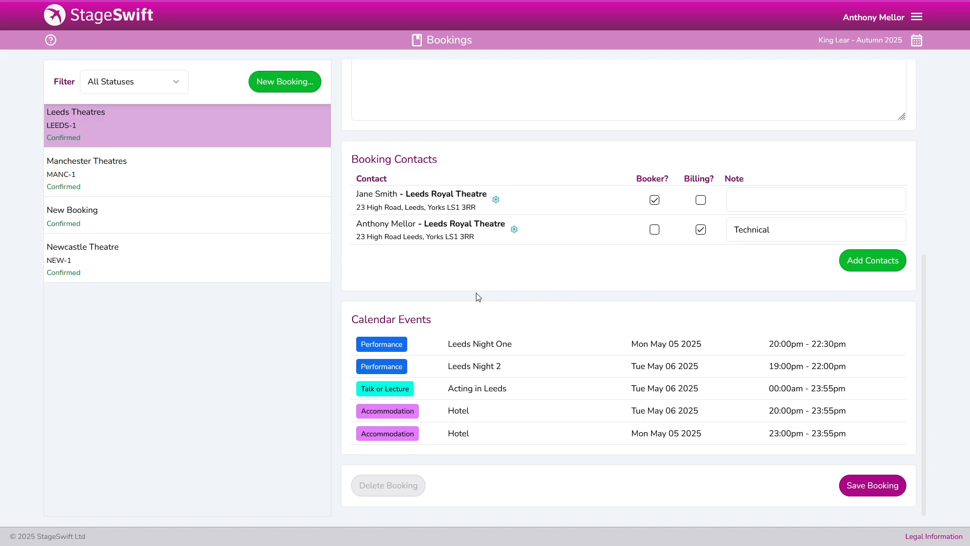
{"action": "scroll", "coordinate": [528, 325], "scroll_direction": "up", "scroll_amount": 3}
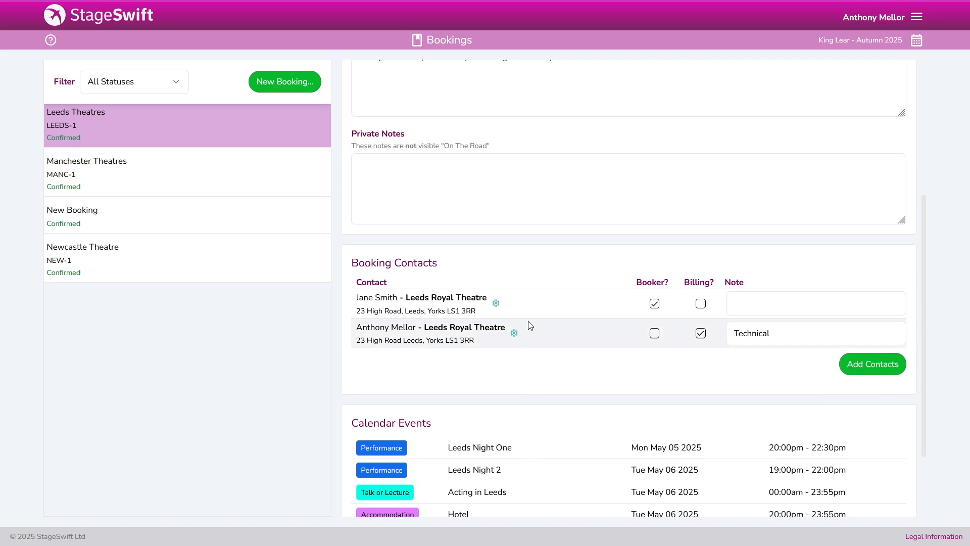
{"action": "scroll", "coordinate": [528, 325], "scroll_direction": "up", "scroll_amount": 4}
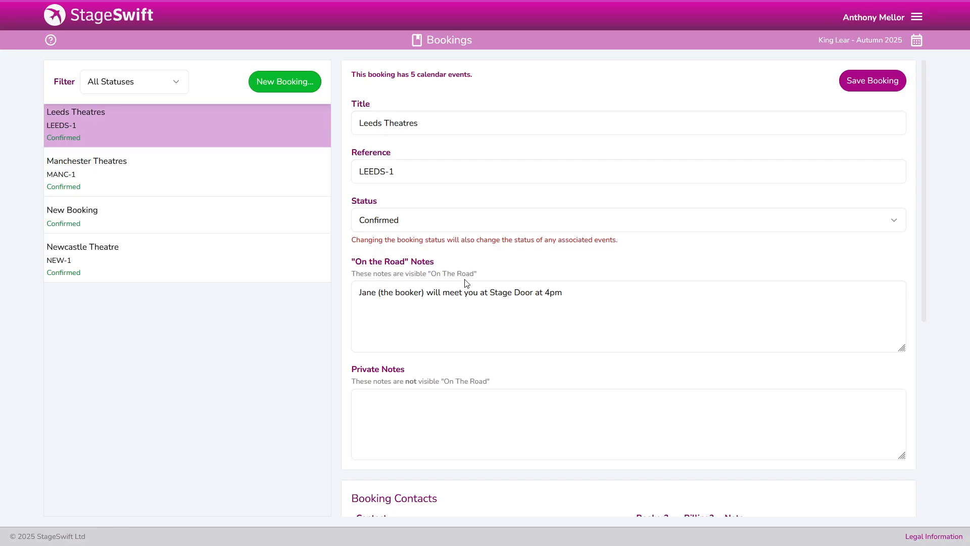
{"action": "scroll", "coordinate": [466, 283], "scroll_direction": "down", "scroll_amount": 6}
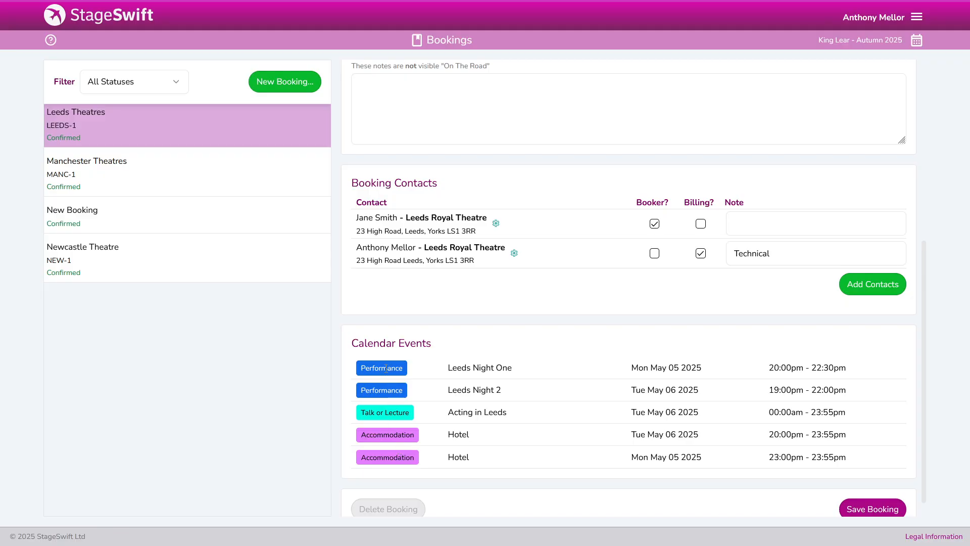
{"action": "scroll", "coordinate": [489, 329], "scroll_direction": "up", "scroll_amount": 5}
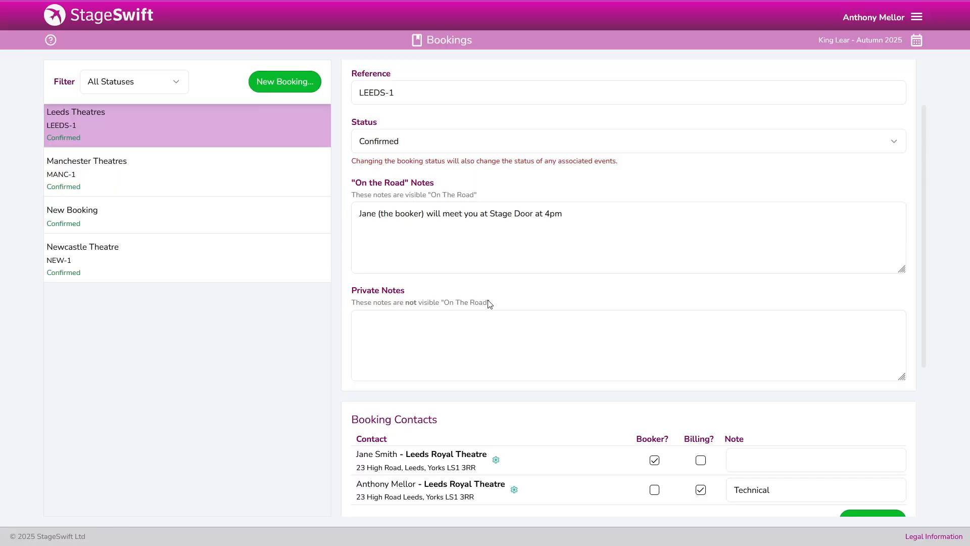
{"action": "left_click", "coordinate": [416, 145]}
{"action": "left_click", "coordinate": [394, 169]}
{"action": "scroll", "coordinate": [614, 194], "scroll_direction": "down", "scroll_amount": 3}
{"action": "scroll", "coordinate": [628, 206], "scroll_direction": "up", "scroll_amount": 5}
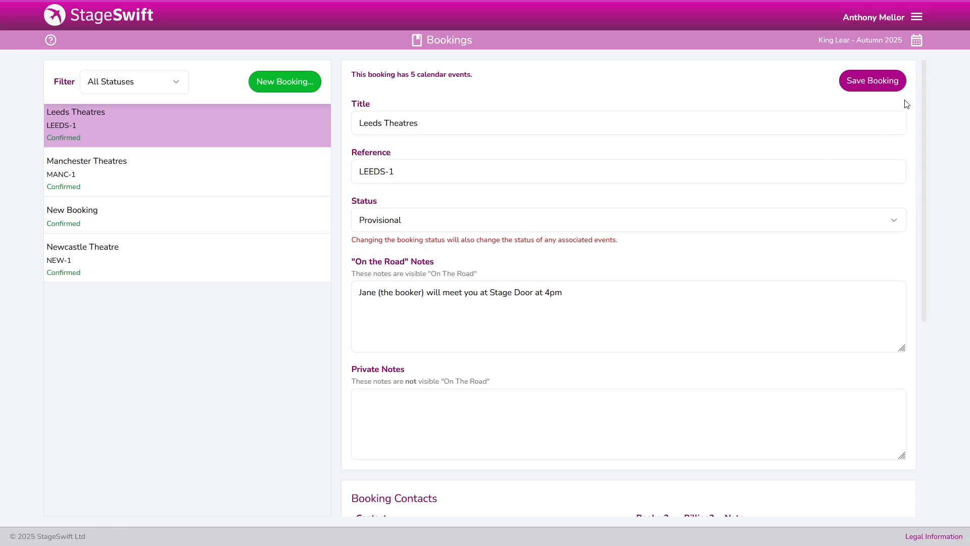
{"action": "left_click", "coordinate": [879, 81]}
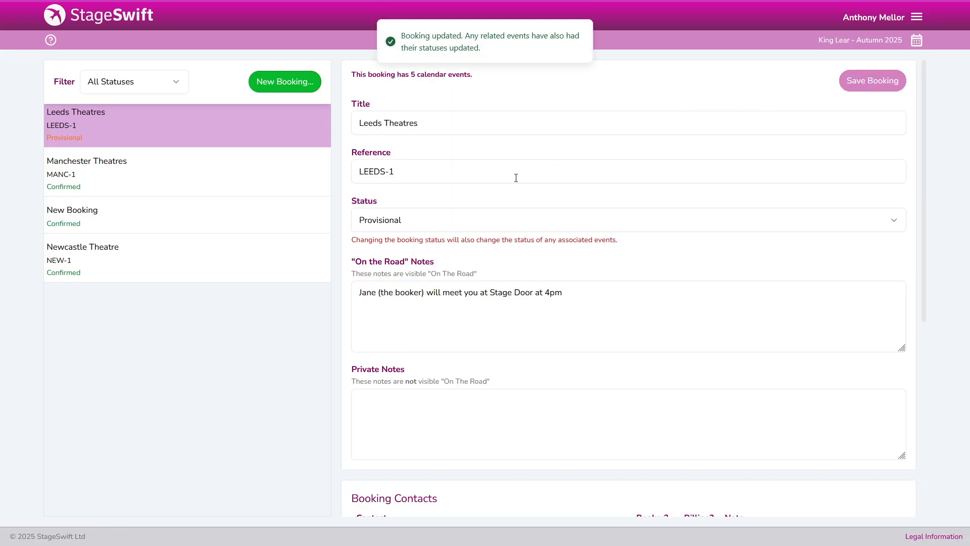
Step: Check the booking's event statuses in the King Lear - Autumn 2025 calendar and reopen the Leeds Theatres booking
{"action": "left_click", "coordinate": [867, 44]}
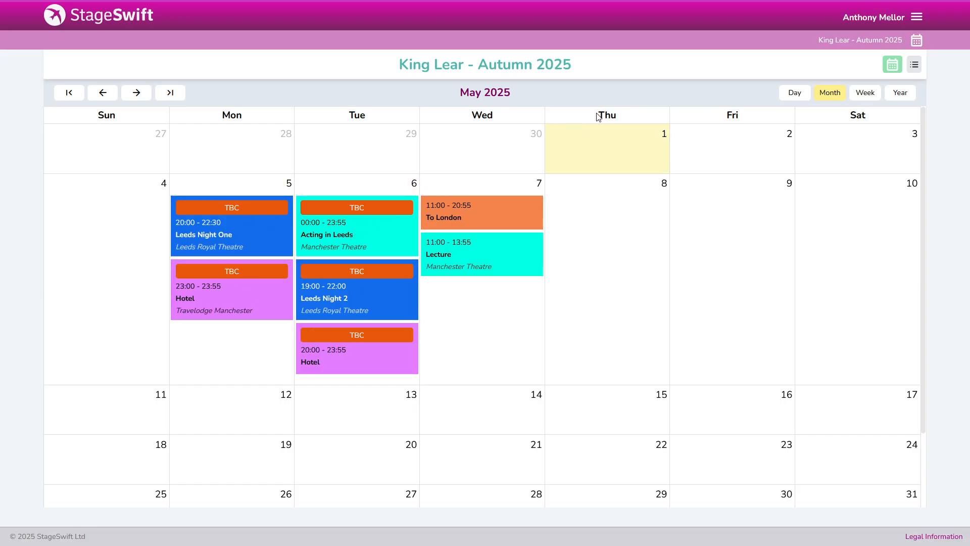
{"action": "left_click", "coordinate": [917, 17]}
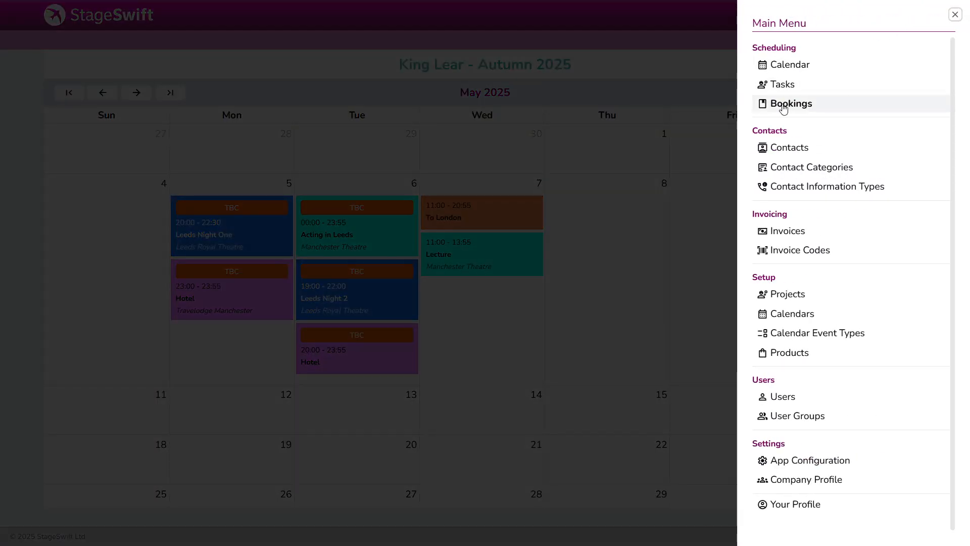
{"action": "left_click", "coordinate": [783, 105]}
{"action": "left_click", "coordinate": [175, 119]}
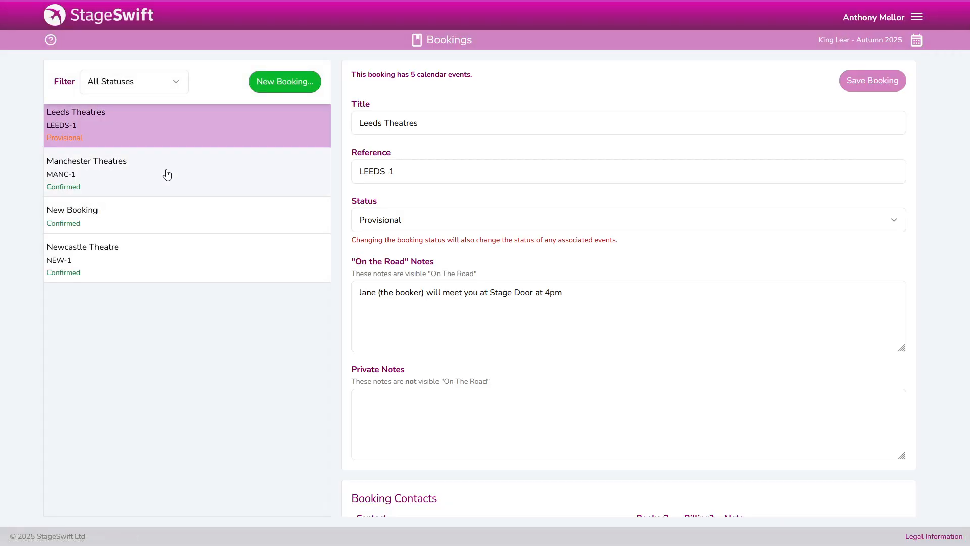
Step: Set the Leeds Theatres booking's status to Confirmed and save the booking
{"action": "left_click", "coordinate": [400, 218]}
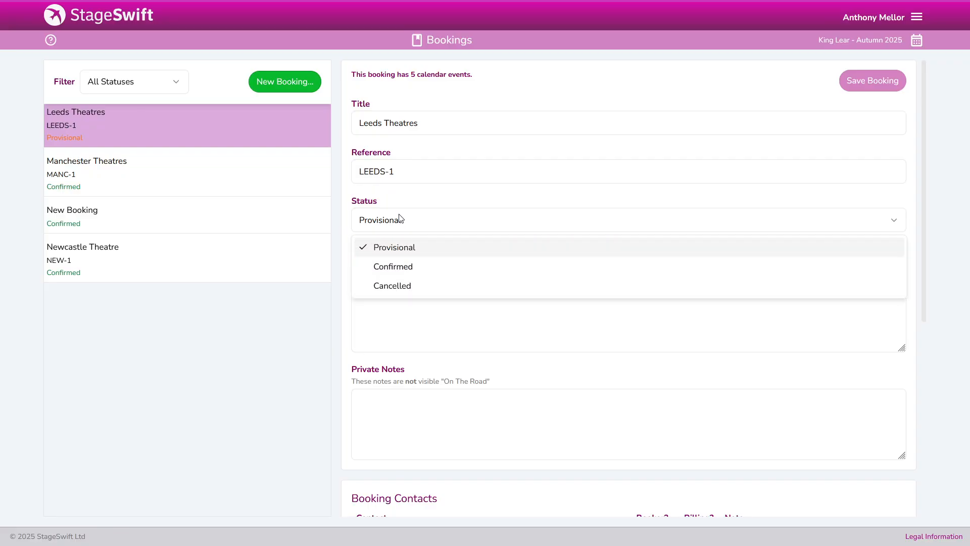
{"action": "left_click", "coordinate": [398, 267]}
{"action": "left_click", "coordinate": [864, 85]}
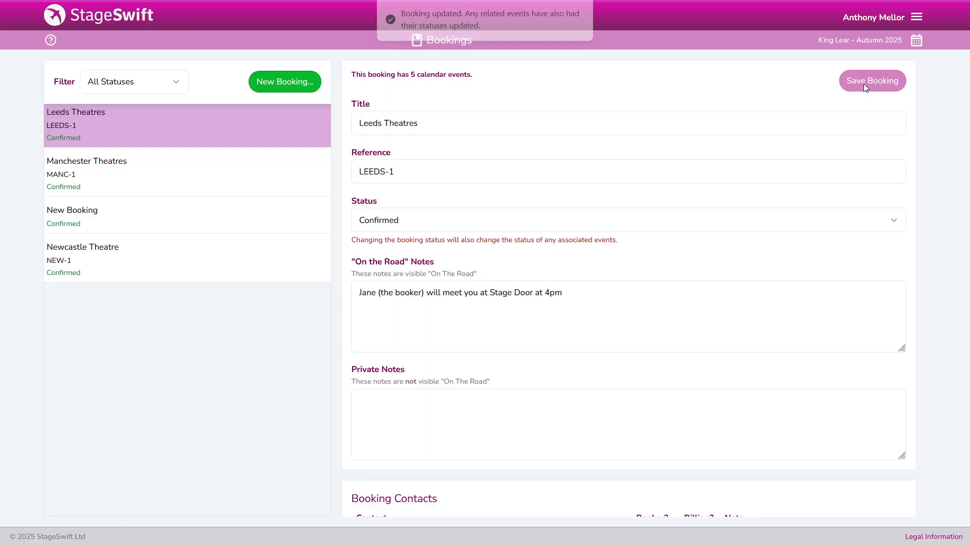
Step: Recheck the events in the King Lear - Autumn 2025 calendar, then reopen the Leeds Theatres booking and review its contacts and calendar events
{"action": "left_click", "coordinate": [872, 41]}
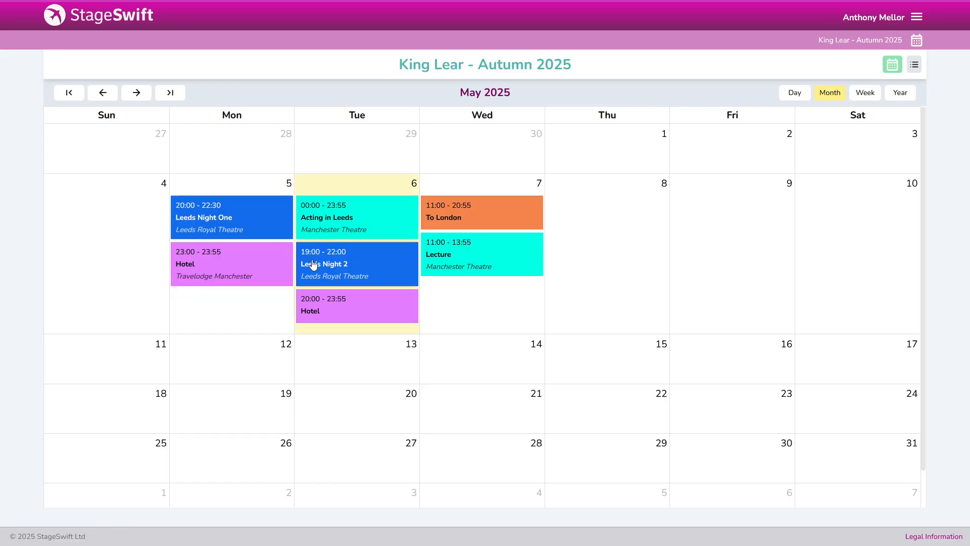
{"action": "left_click", "coordinate": [917, 16]}
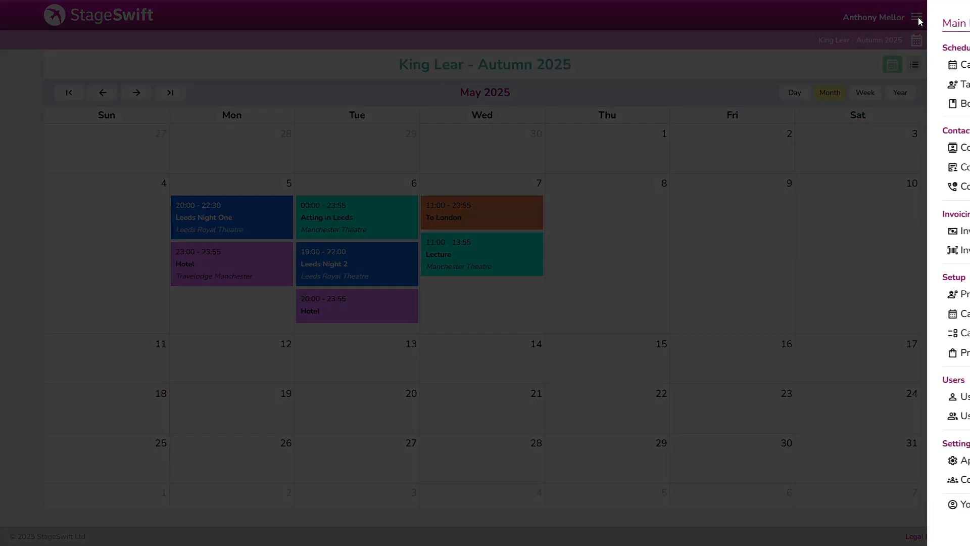
{"action": "left_click", "coordinate": [802, 104]}
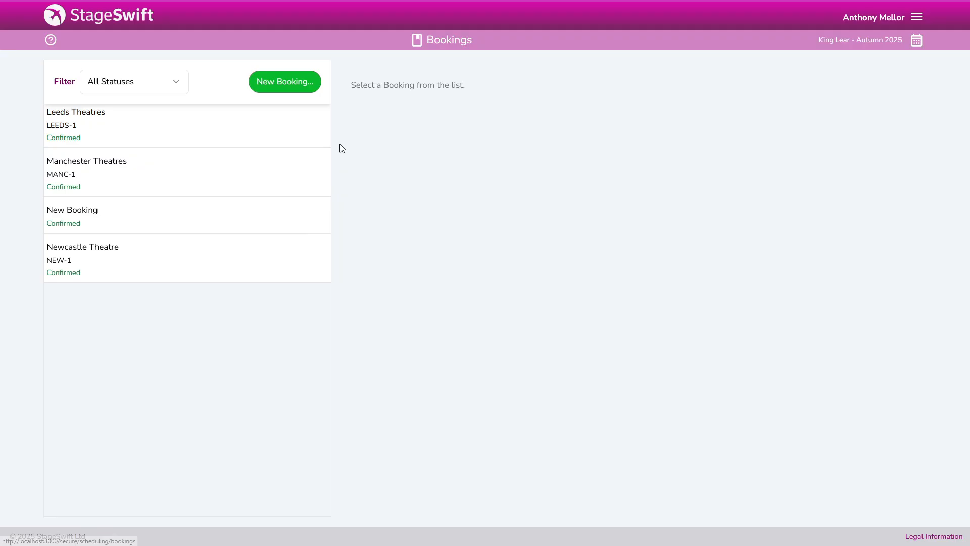
{"action": "left_click", "coordinate": [145, 142]}
{"action": "scroll", "coordinate": [451, 185], "scroll_direction": "down", "scroll_amount": 5}
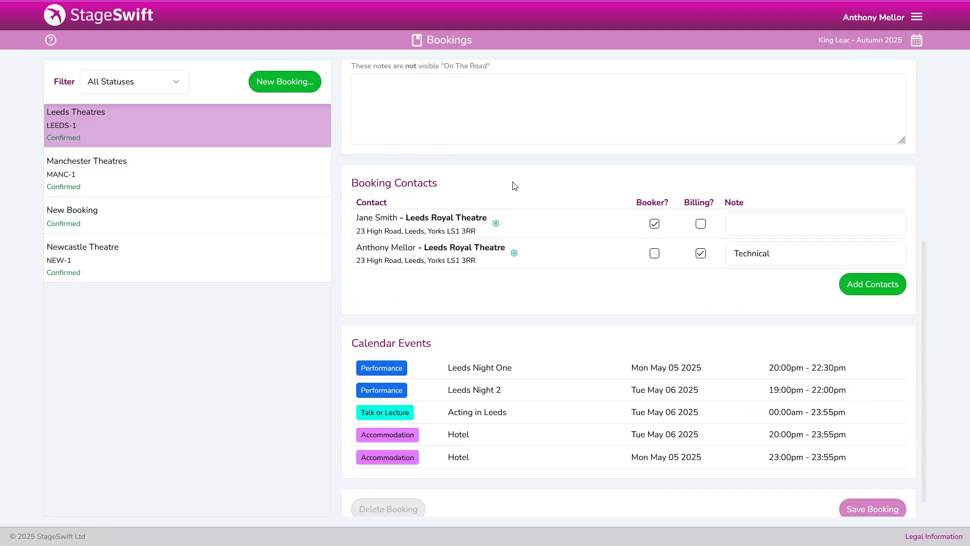
{"action": "scroll", "coordinate": [523, 188], "scroll_direction": "up", "scroll_amount": 1}
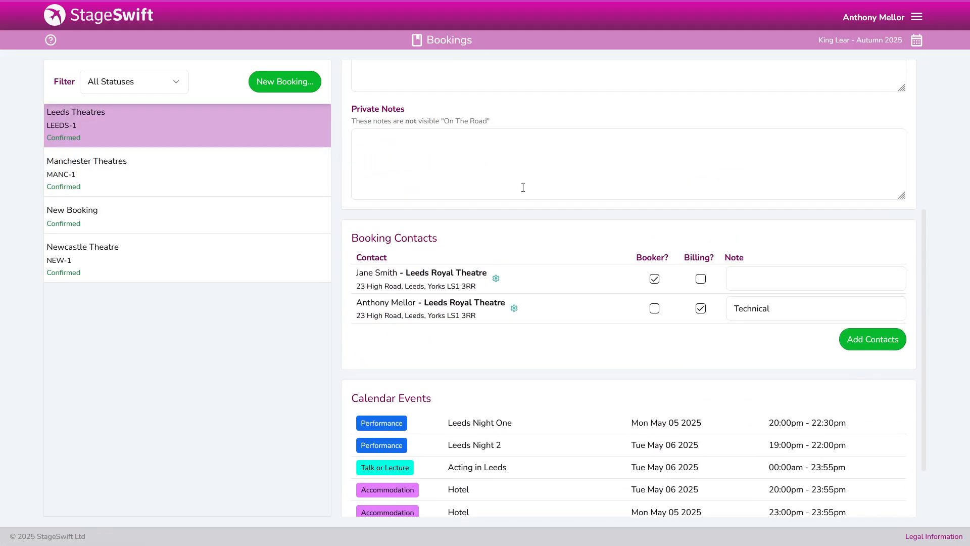